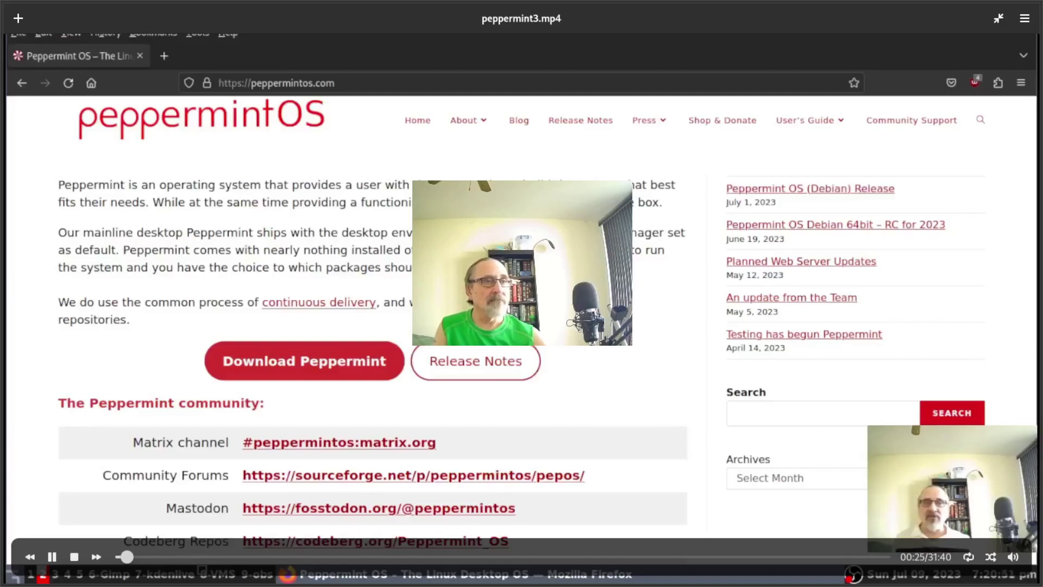
# Lower Celluloid's volume with the slider and pause peppermint3.mp4 at 00:56.
pyautogui.click(1014, 558)
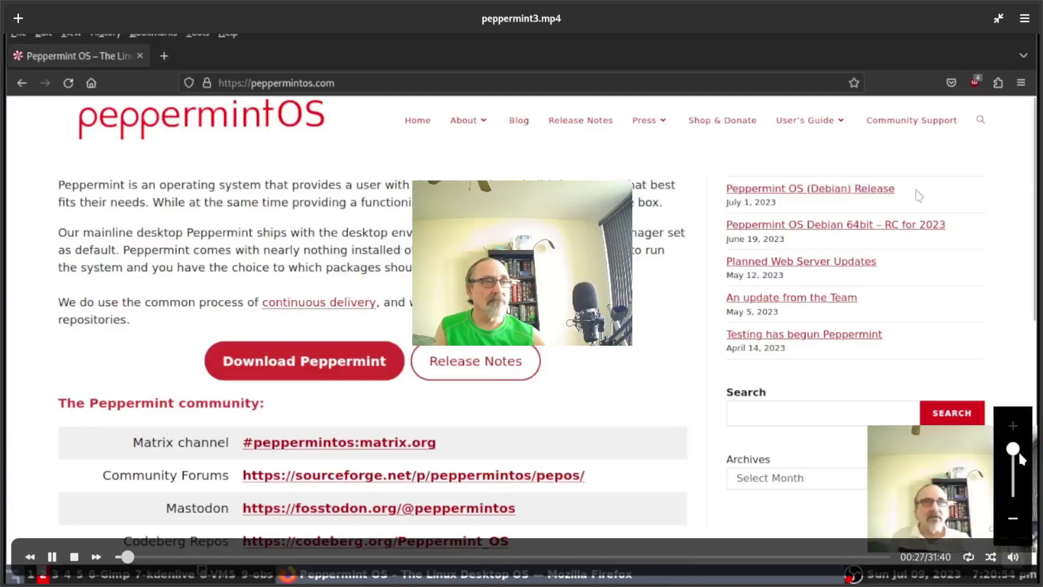
pyautogui.moveTo(1016, 450); pyautogui.dragTo(1016, 489)
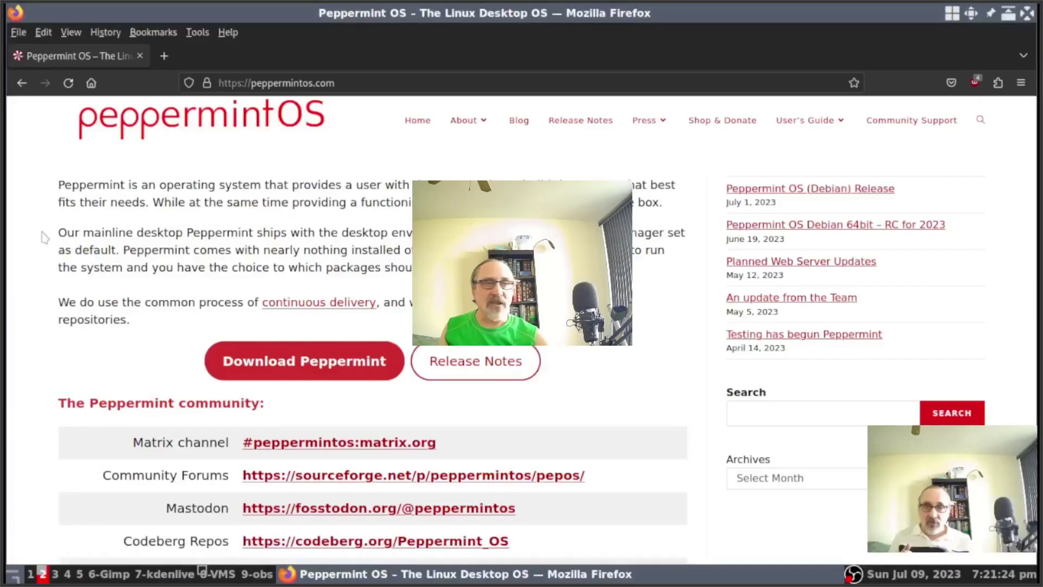
pyautogui.press('space')
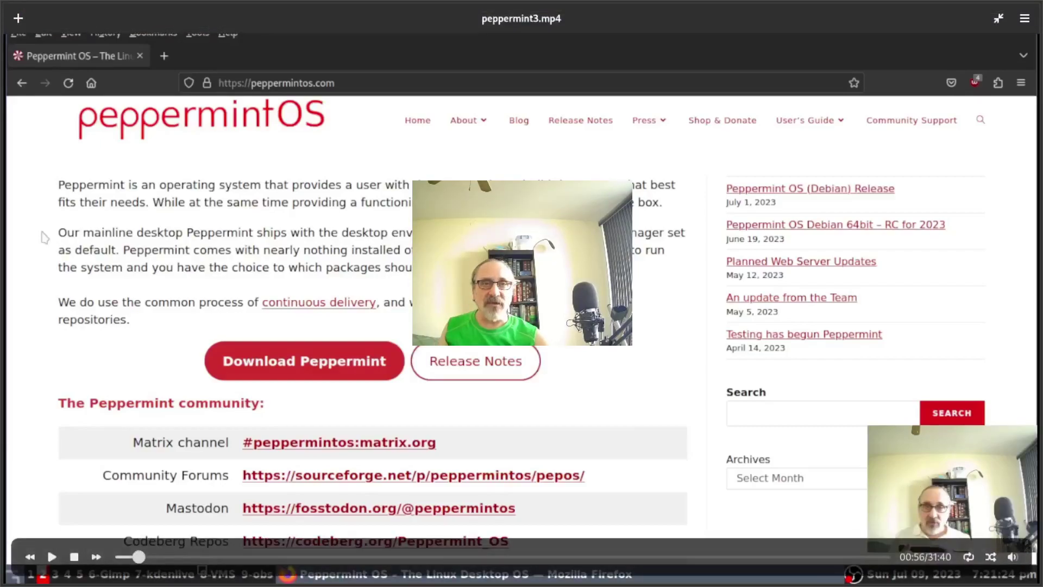
pyautogui.click(1014, 559)
pyautogui.moveTo(1014, 466)
pyautogui.mouseDown()
pyautogui.moveTo(1013, 500)
pyautogui.moveTo(1014, 466)
pyautogui.mouseUp()
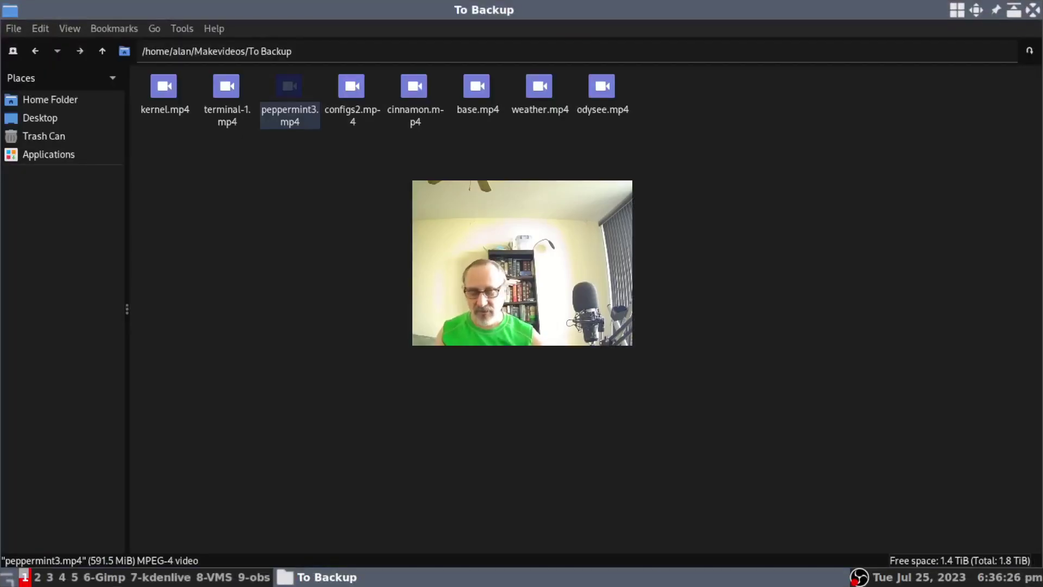
# Close the PCManFM To Backup folder window with Alt+F4.
pyautogui.hotkey('alt', 'F4')
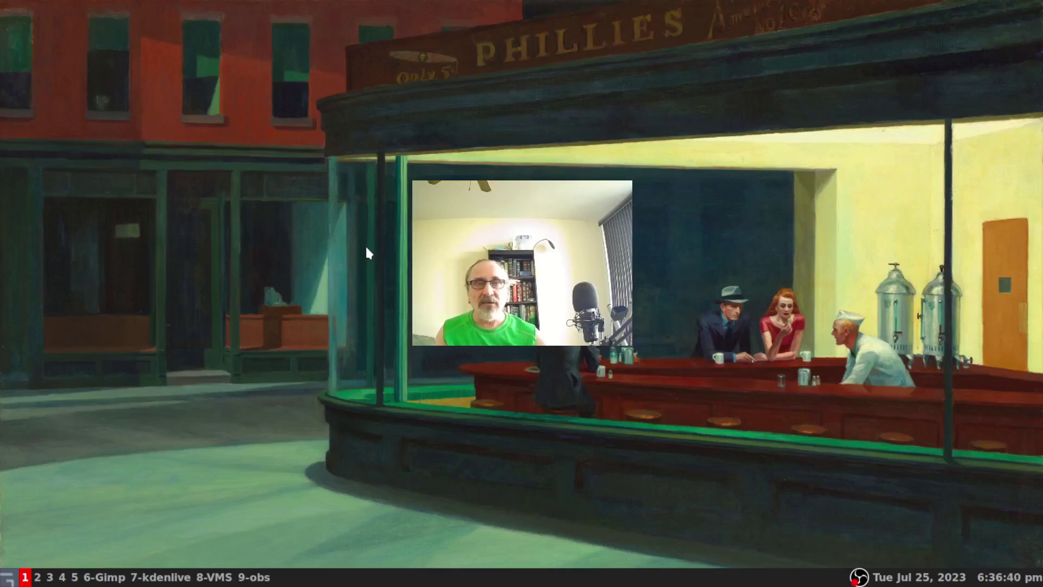
# Launch Ranger from the awesome desktop menu and show configs2.mp4 fullscreen in mpv.
pyautogui.rightClick(278, 242)
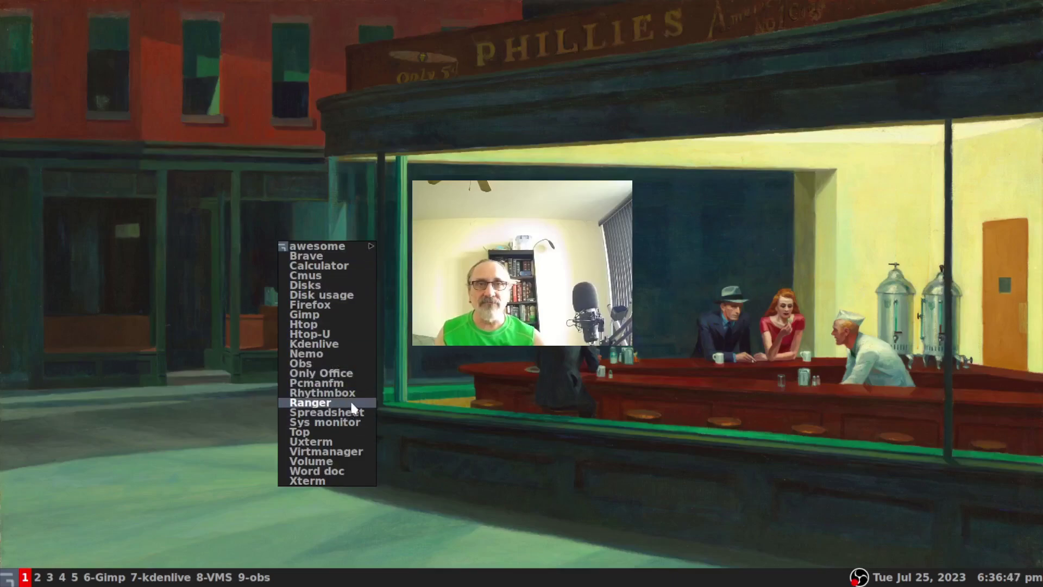
pyautogui.click(349, 405)
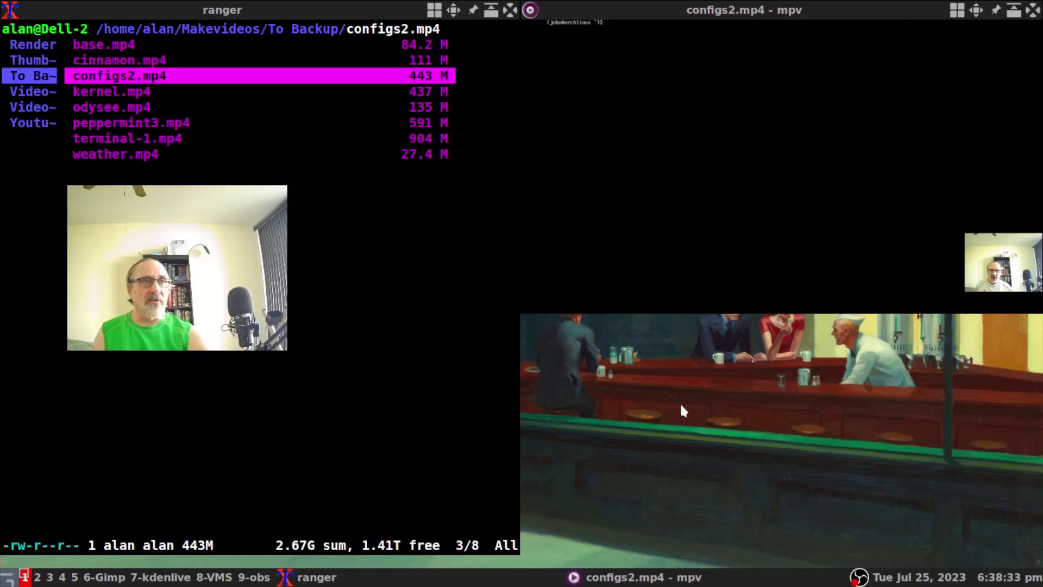
pyautogui.moveTo(864, 277)
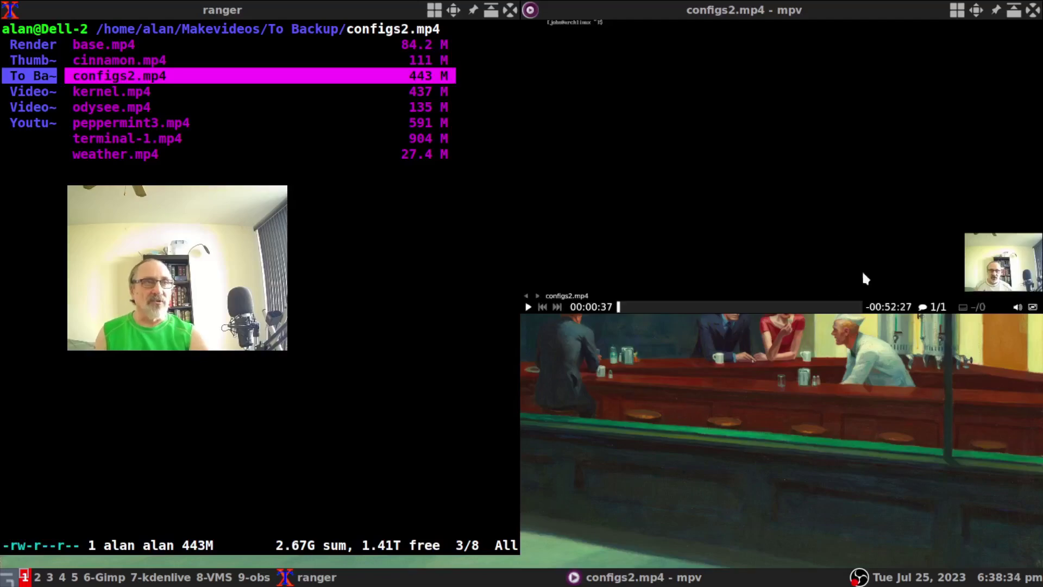
pyautogui.click(1033, 308)
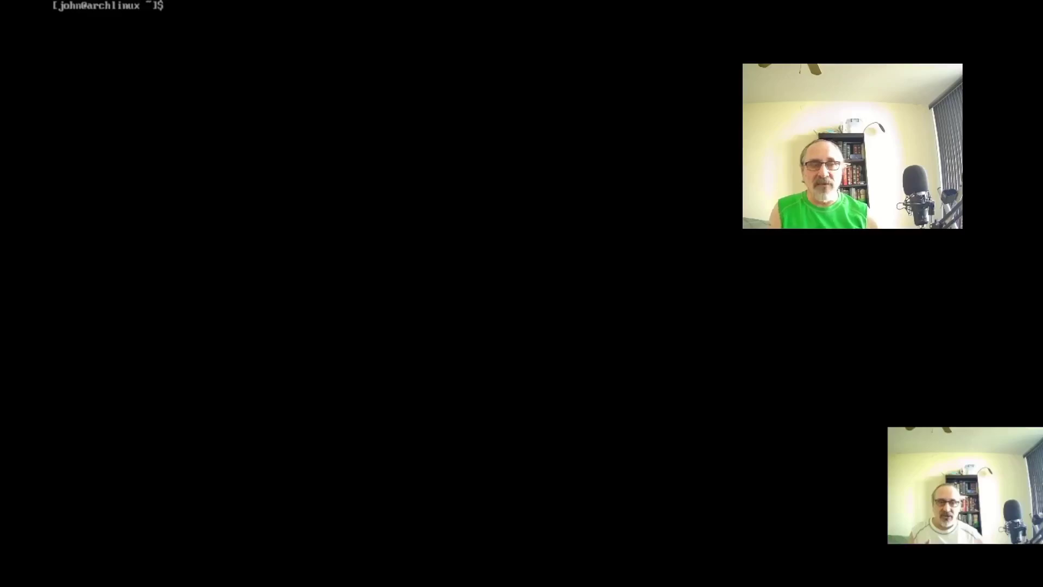
# Mute and unmute configs2.mp4, then toggle its playback twice with Space.
pyautogui.moveTo(758, 360)
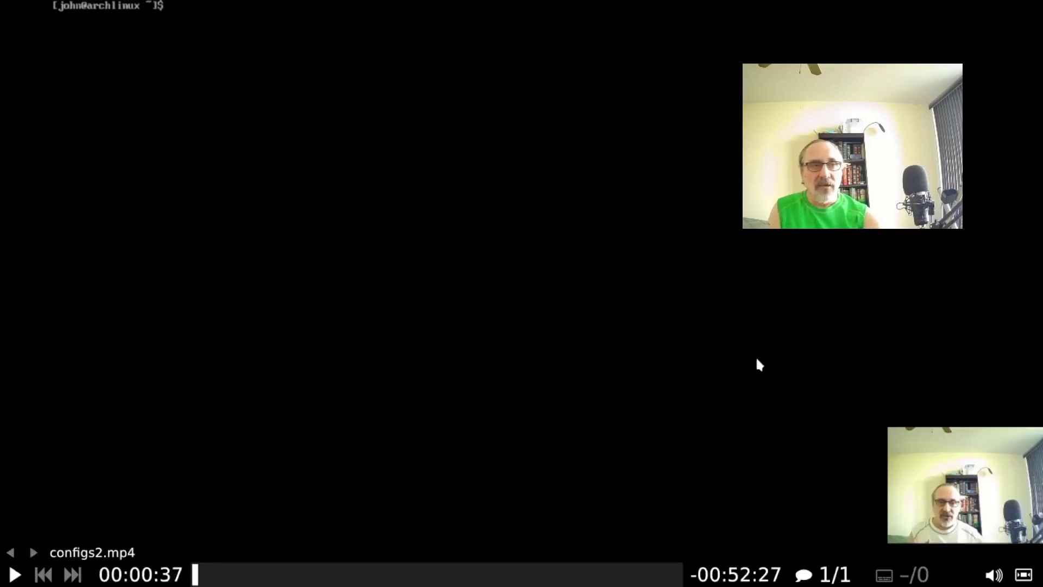
pyautogui.click(1000, 580)
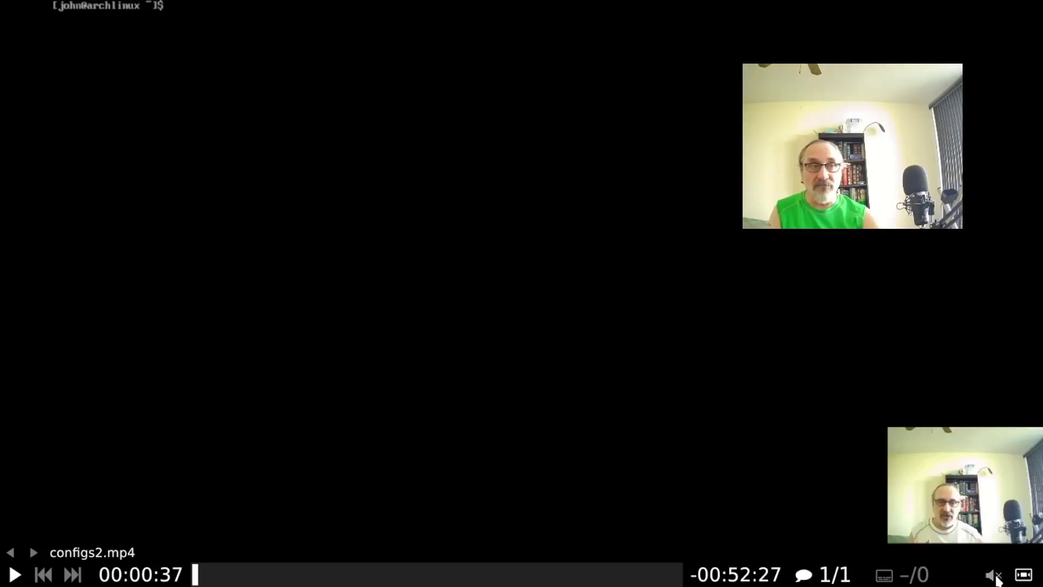
pyautogui.click(994, 576)
pyautogui.press('space')
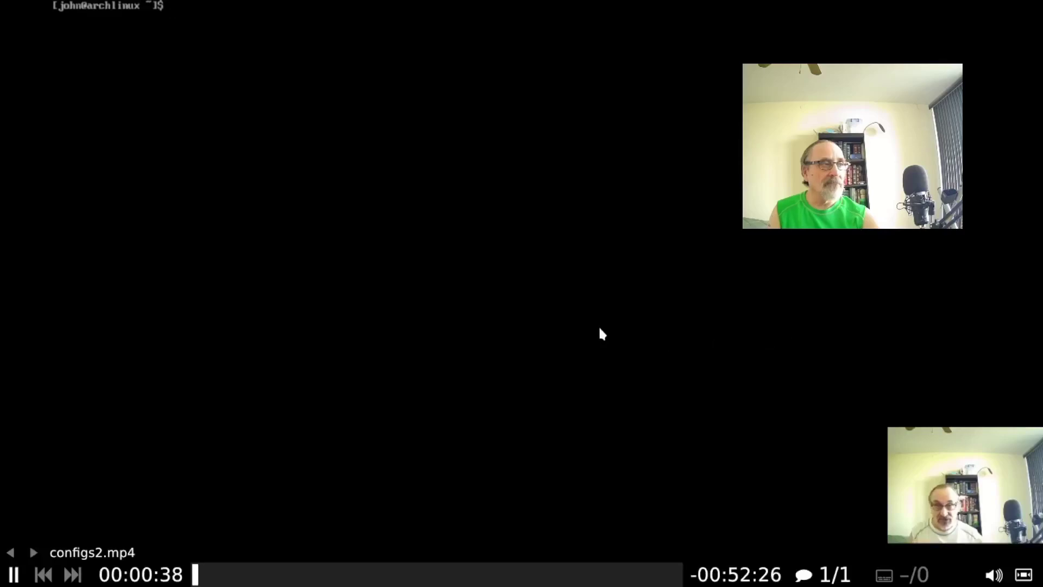
pyautogui.moveTo(797, 442)
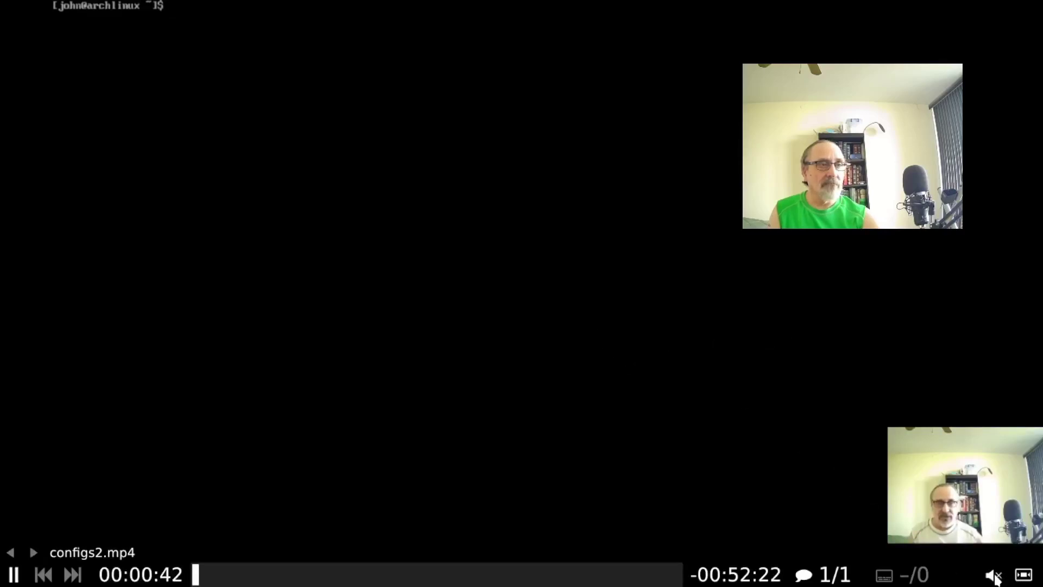
pyautogui.moveTo(994, 578)
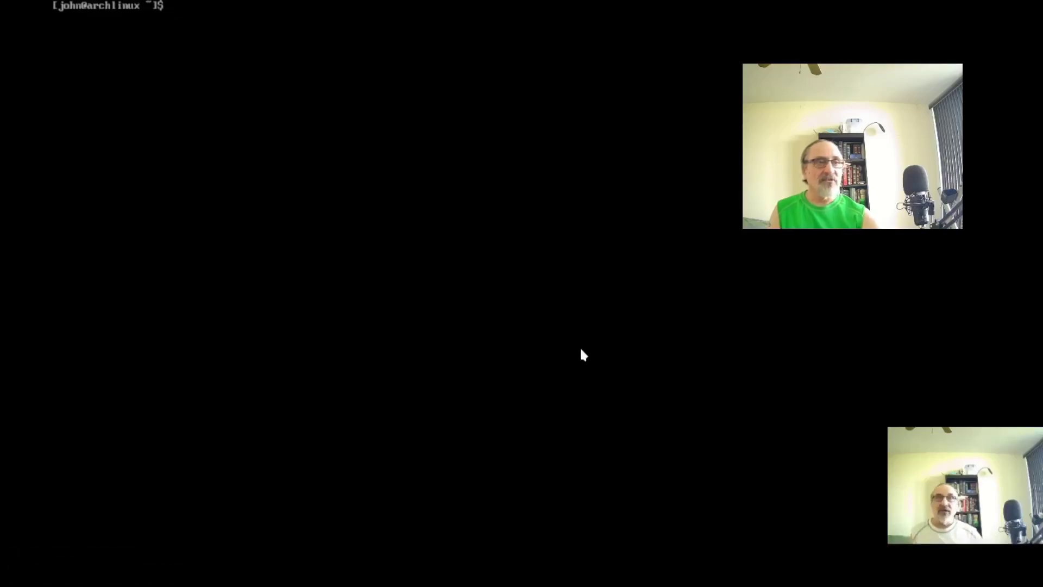
pyautogui.press('space')
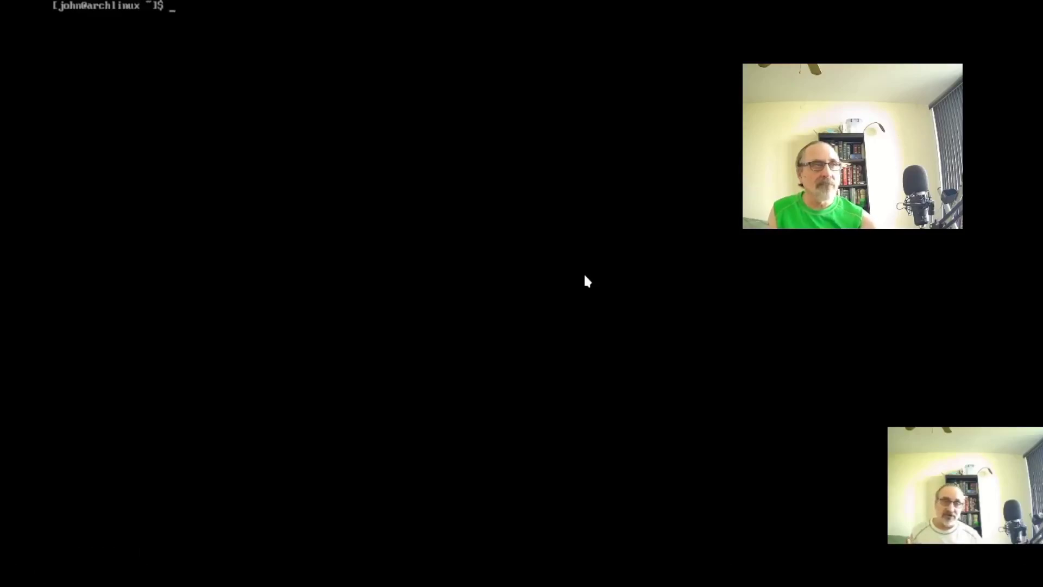
# Lower mpv's volume to silence with 9, then raise it past 100% with 0.
pyautogui.press('0')
pyautogui.press('0')
pyautogui.press('0')
pyautogui.press('0')
pyautogui.press('0')
pyautogui.press('0')
pyautogui.press('0')
pyautogui.press('0')
pyautogui.press('0')
pyautogui.press('0')
pyautogui.press('0')
pyautogui.press('0')
pyautogui.press('0')
pyautogui.press('0')
pyautogui.press('0')
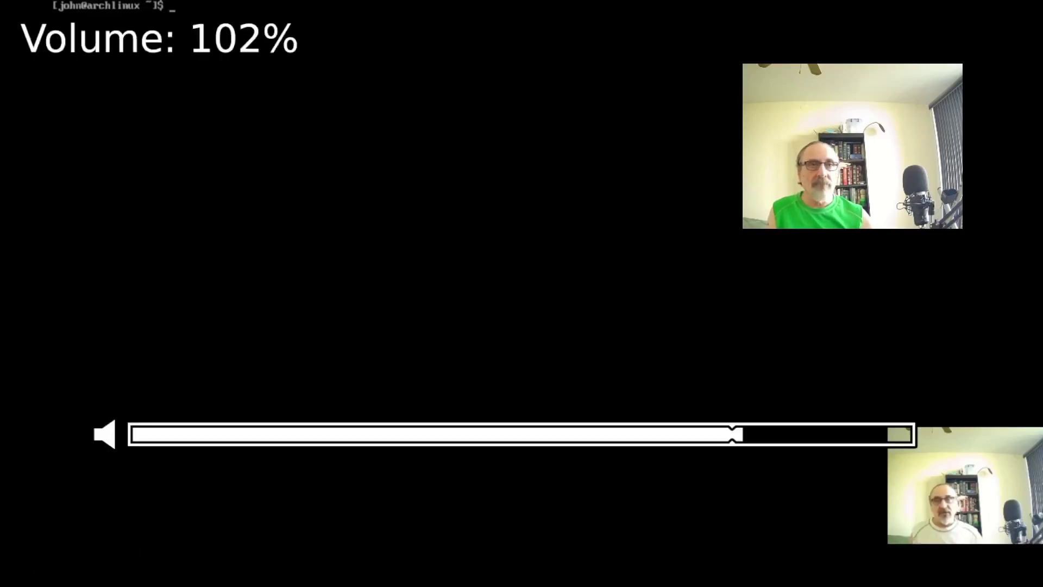
pyautogui.press('9')
pyautogui.press('9')
pyautogui.press('9')
pyautogui.press('9')
pyautogui.press('9')
pyautogui.press('9')
pyautogui.press('9')
pyautogui.press('9')
pyautogui.press('9')
pyautogui.press('9')
pyautogui.press('9')
pyautogui.press('9')
pyautogui.press('9')
pyautogui.press('9')
pyautogui.press('9')
pyautogui.press('9')
pyautogui.press('9')
pyautogui.press('9')
pyautogui.press('9')
pyautogui.press('9')
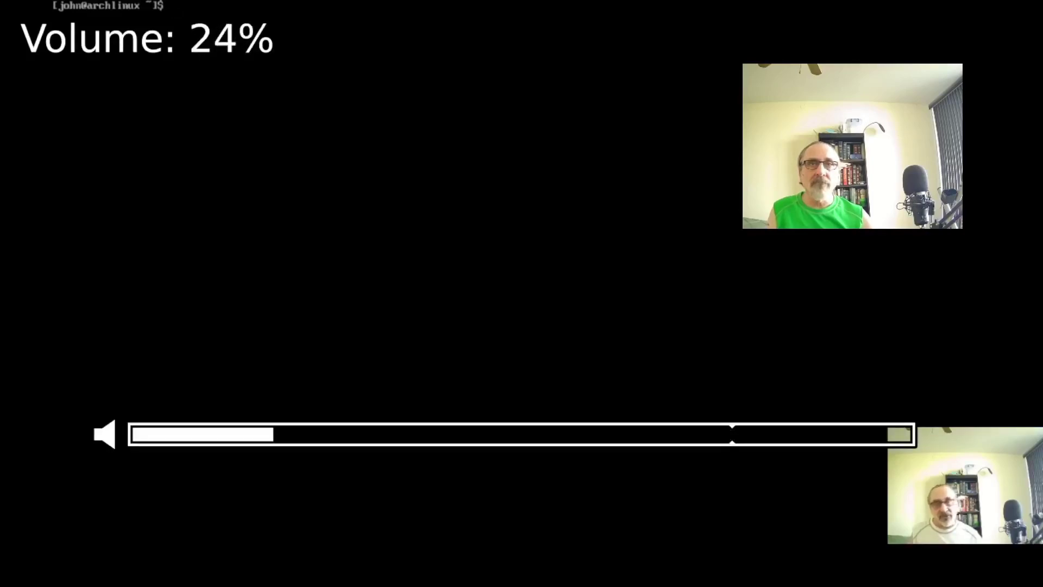
pyautogui.press('9')
pyautogui.press('9')
pyautogui.press('9')
pyautogui.press('9')
pyautogui.press('9')
pyautogui.press('9')
pyautogui.press('9')
pyautogui.press('9')
pyautogui.press('9')
pyautogui.press('9')
pyautogui.press('9')
pyautogui.press('9')
pyautogui.press('0')
pyautogui.press('0')
pyautogui.press('0')
pyautogui.press('0')
pyautogui.press('0')
pyautogui.press('0')
pyautogui.press('0')
pyautogui.press('0')
pyautogui.press('0')
pyautogui.press('0')
pyautogui.press('0')
pyautogui.press('0')
pyautogui.press('0')
pyautogui.press('0')
pyautogui.press('0')
pyautogui.press('0')
pyautogui.press('0')
pyautogui.press('0')
pyautogui.press('0')
pyautogui.press('0')
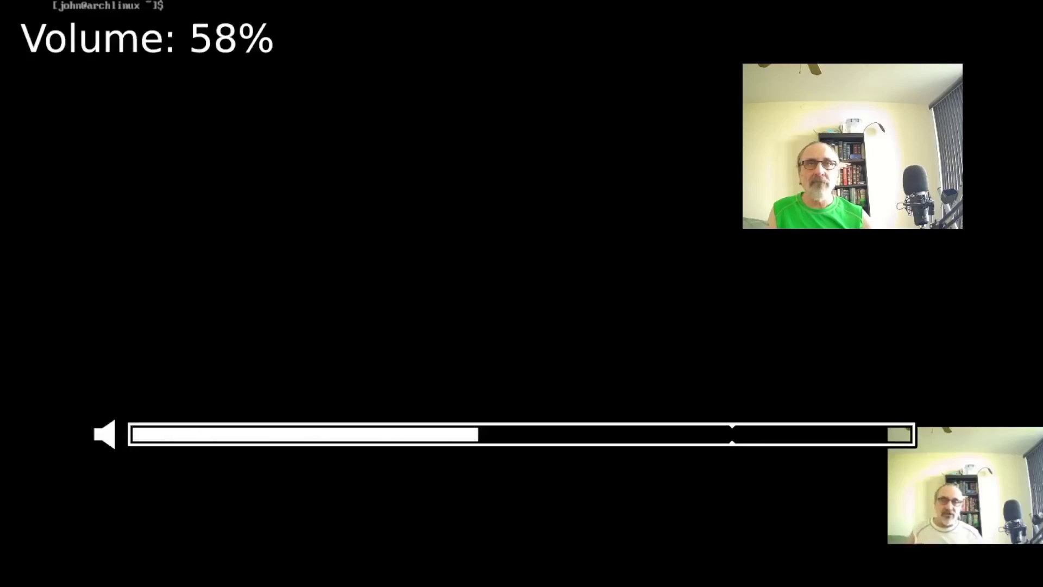
pyautogui.press('0')
pyautogui.press('0')
pyautogui.press('0')
pyautogui.press('0')
pyautogui.press('0')
pyautogui.press('0')
pyautogui.press('0')
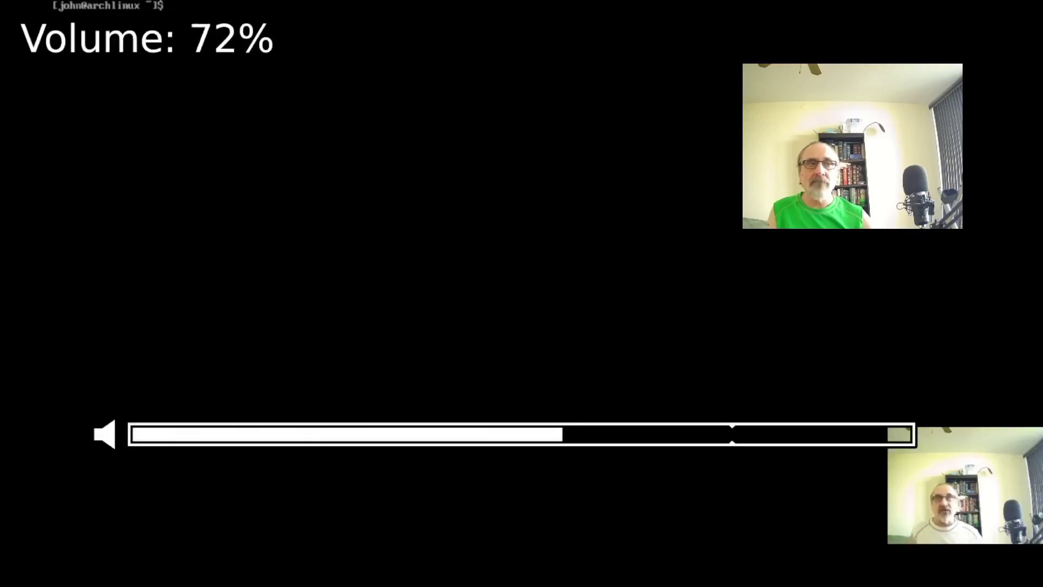
pyautogui.press('0')
pyautogui.press('0')
pyautogui.press('0')
pyautogui.press('0')
pyautogui.press('0')
pyautogui.press('0')
pyautogui.press('0')
pyautogui.press('0')
pyautogui.press('0')
pyautogui.press('0')
pyautogui.press('0')
pyautogui.press('0')
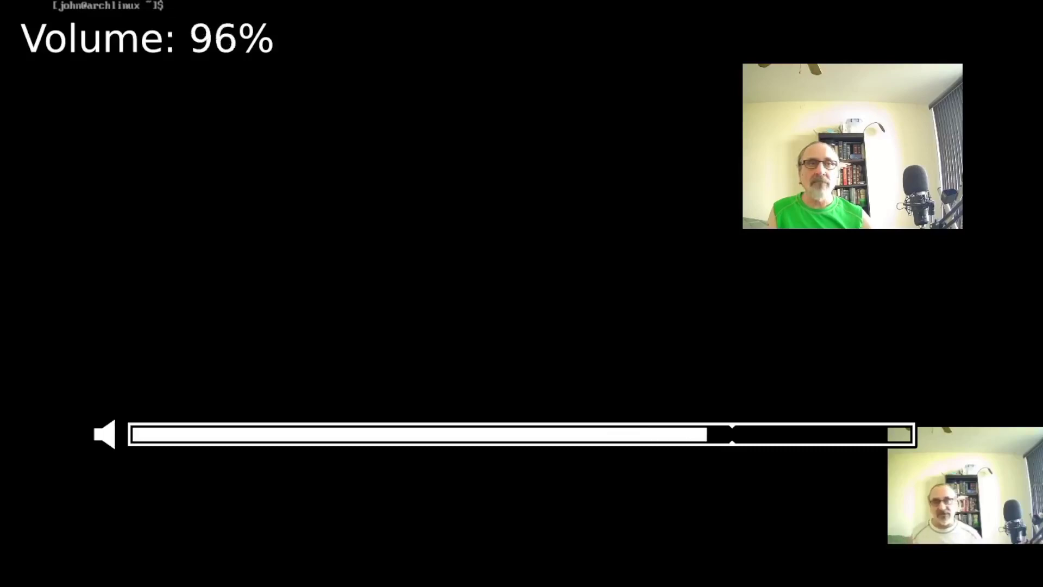
pyautogui.press('0')
pyautogui.press('0')
pyautogui.press('0')
pyautogui.press('0')
pyautogui.press('0')
pyautogui.press('0')
pyautogui.press('0')
pyautogui.press('0')
pyautogui.press('0')
pyautogui.press('0')
pyautogui.press('0')
# Bring the volume down to about 62%, then back up through 74% to 100%.
pyautogui.press('9')
pyautogui.press('9')
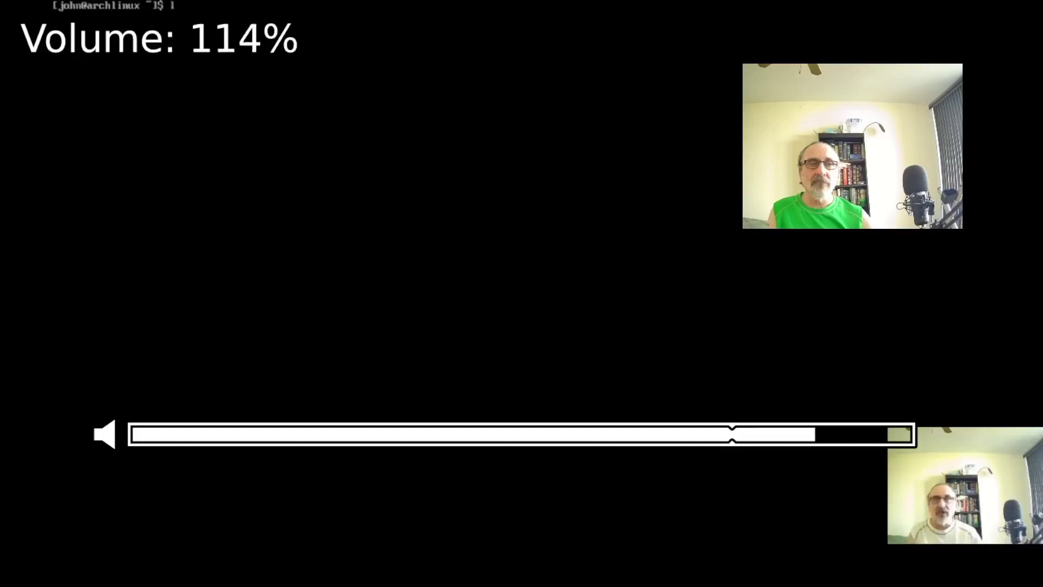
pyautogui.press('9')
pyautogui.press('9')
pyautogui.press('9')
pyautogui.press('9')
pyautogui.press('9')
pyautogui.press('9')
pyautogui.press('9')
pyautogui.press('9')
pyautogui.press('9')
pyautogui.press('9')
pyautogui.press('9')
pyautogui.press('9')
pyautogui.press('9')
pyautogui.press('9')
pyautogui.press('9')
pyautogui.press('9')
pyautogui.press('9')
pyautogui.press('9')
pyautogui.press('9')
pyautogui.press('9')
pyautogui.write('s -a')
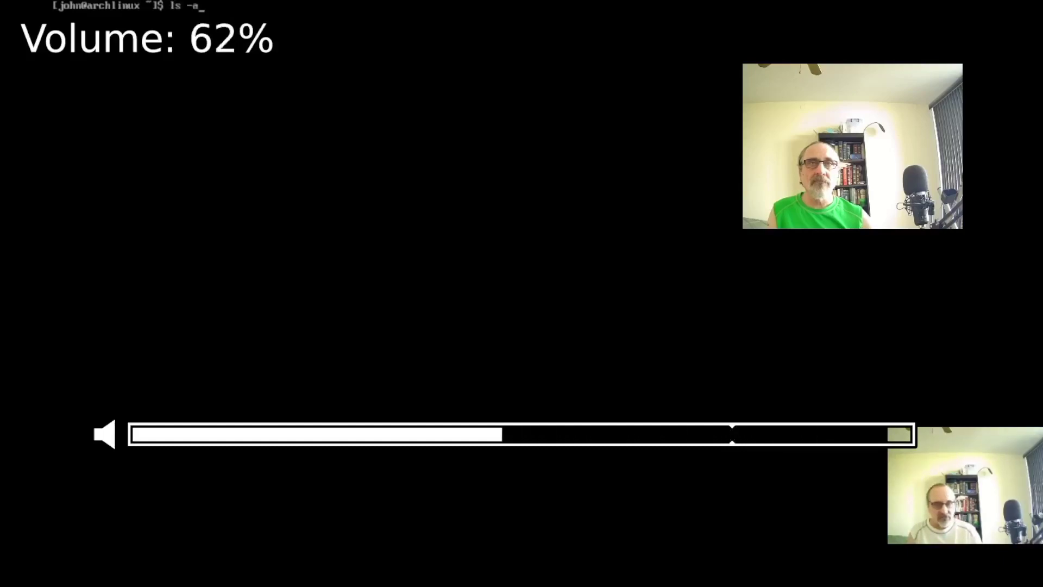
pyautogui.press('9')
pyautogui.press('9')
pyautogui.press('9')
pyautogui.press('9')
pyautogui.press('9')
pyautogui.press('0')
pyautogui.press('0')
pyautogui.press('0')
pyautogui.press('0')
pyautogui.press('0')
pyautogui.press('0')
pyautogui.press('0')
pyautogui.press('0')
pyautogui.press('0')
pyautogui.press('0')
pyautogui.press('0')
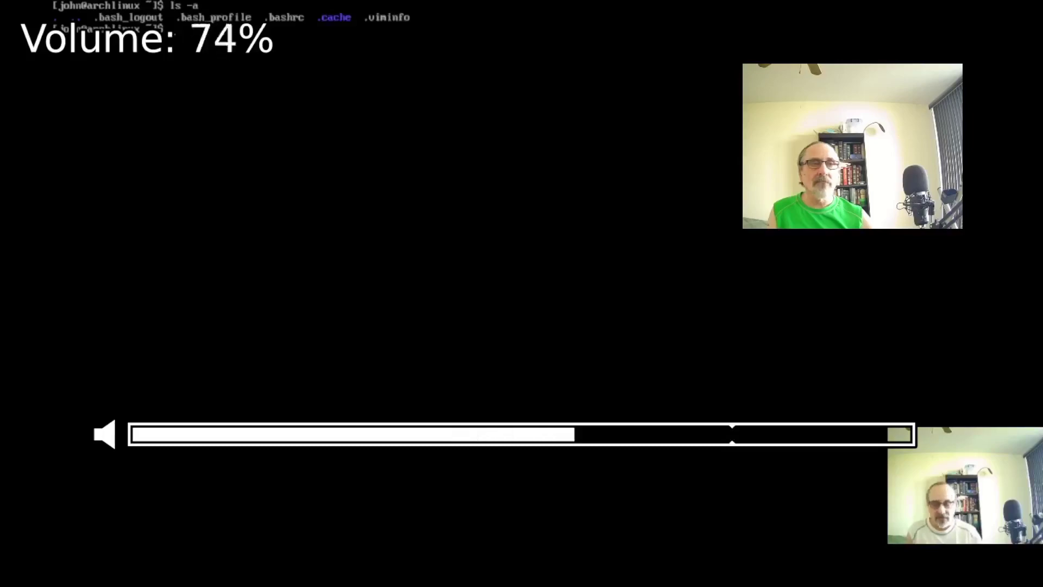
pyautogui.press('0')
pyautogui.press('0')
pyautogui.press('0')
pyautogui.press('0')
pyautogui.press('0')
pyautogui.press('0')
pyautogui.press('0')
pyautogui.press('0')
pyautogui.press('0')
pyautogui.press('0')
pyautogui.press('0')
pyautogui.press('0')
pyautogui.press('0')
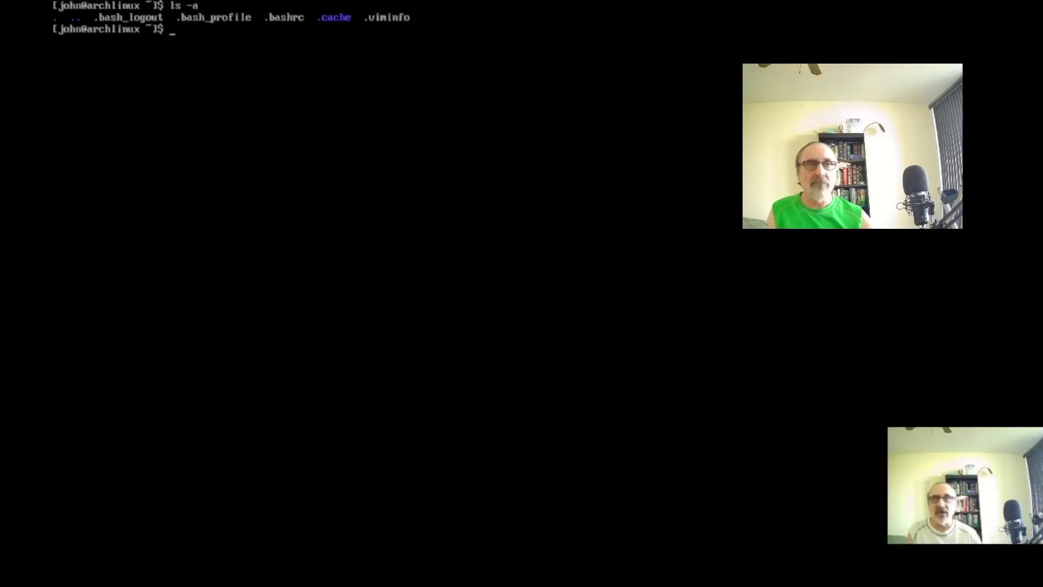
# Push the volume just above 100% and let the video play through mkdir .config.
pyautogui.press('0')
pyautogui.press('0')
pyautogui.press('0')
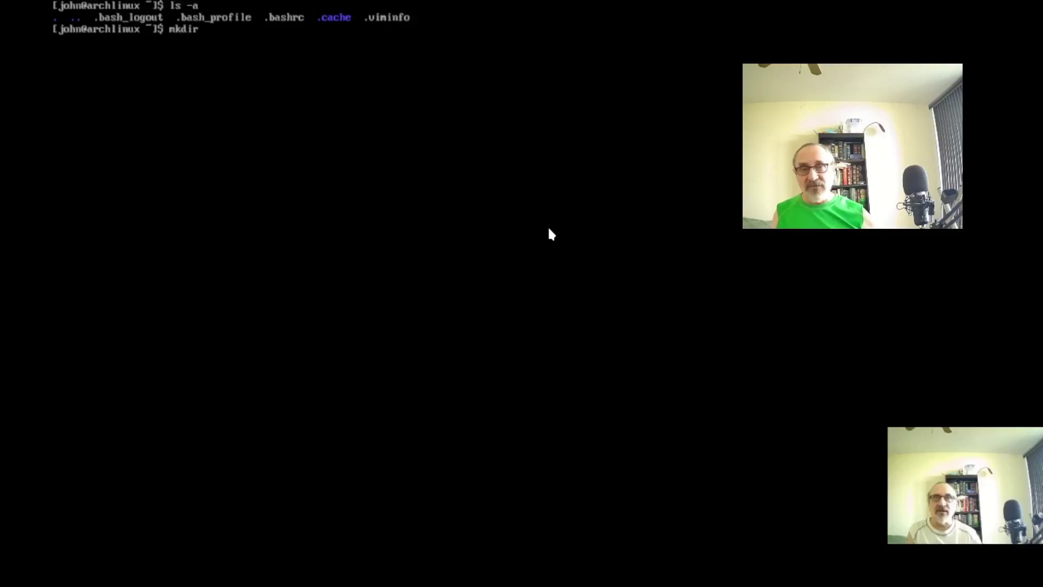
pyautogui.write('.config')
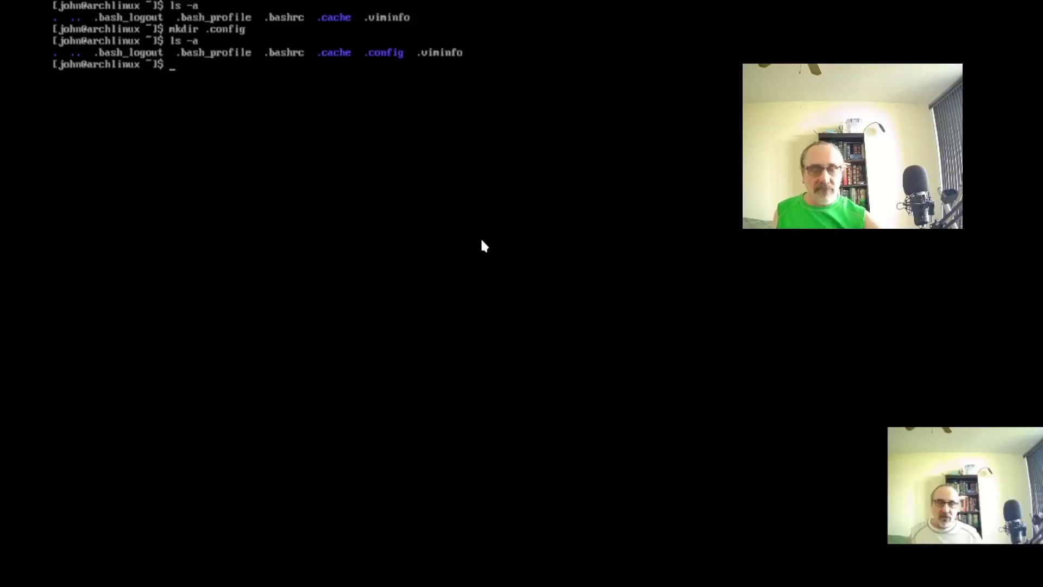
# Cycle mpv's OSC visibility with Del through always and never, ending on auto.
pyautogui.press('Delete')
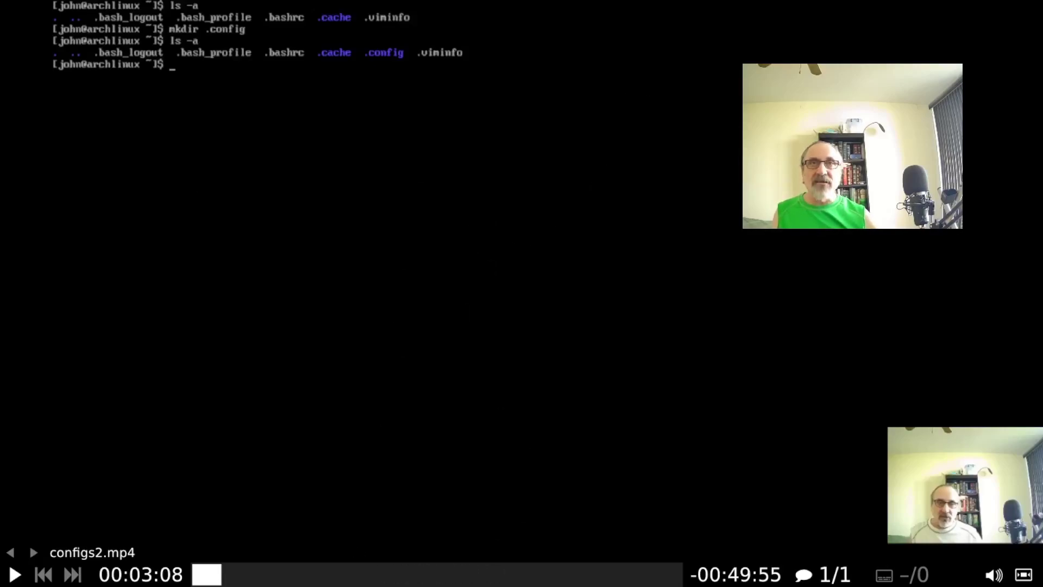
pyautogui.press('Delete')
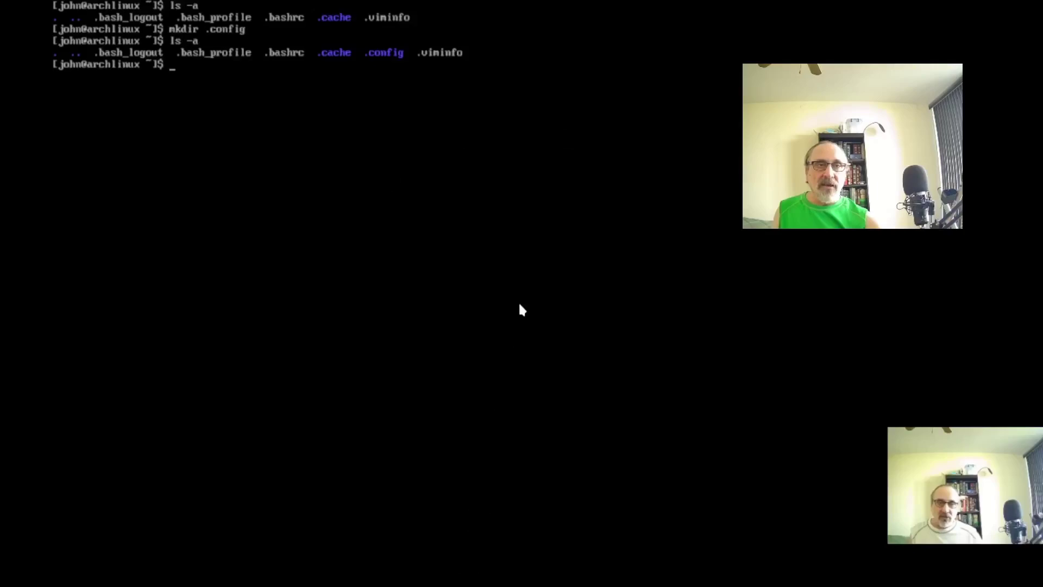
pyautogui.press('Delete')
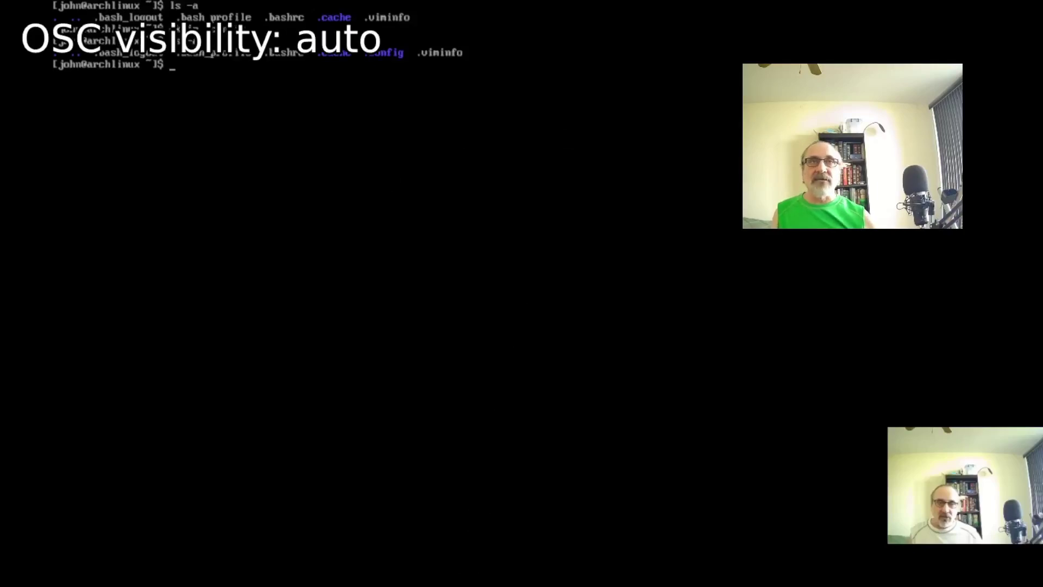
pyautogui.moveTo(576, 467)
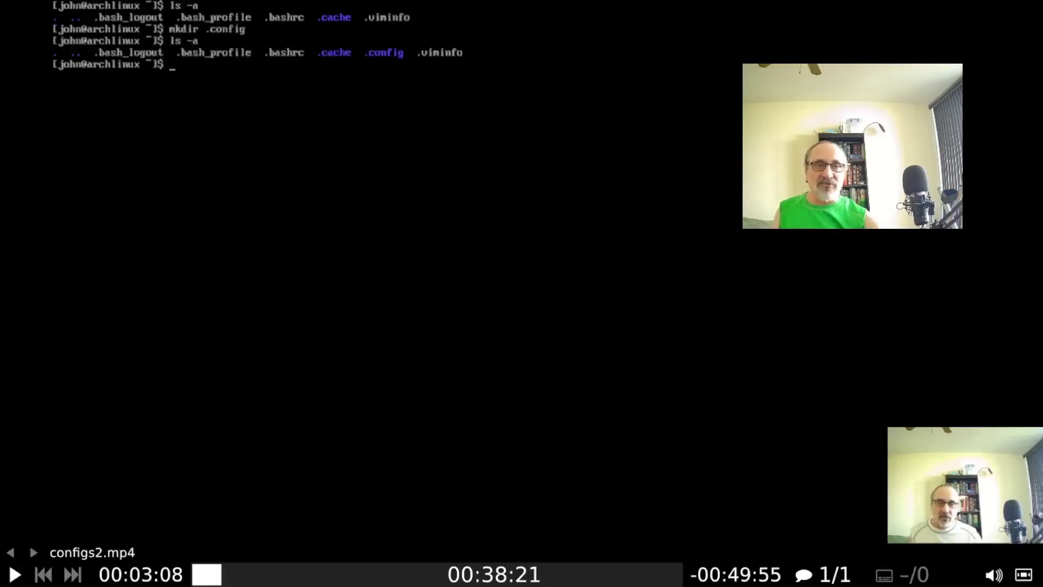